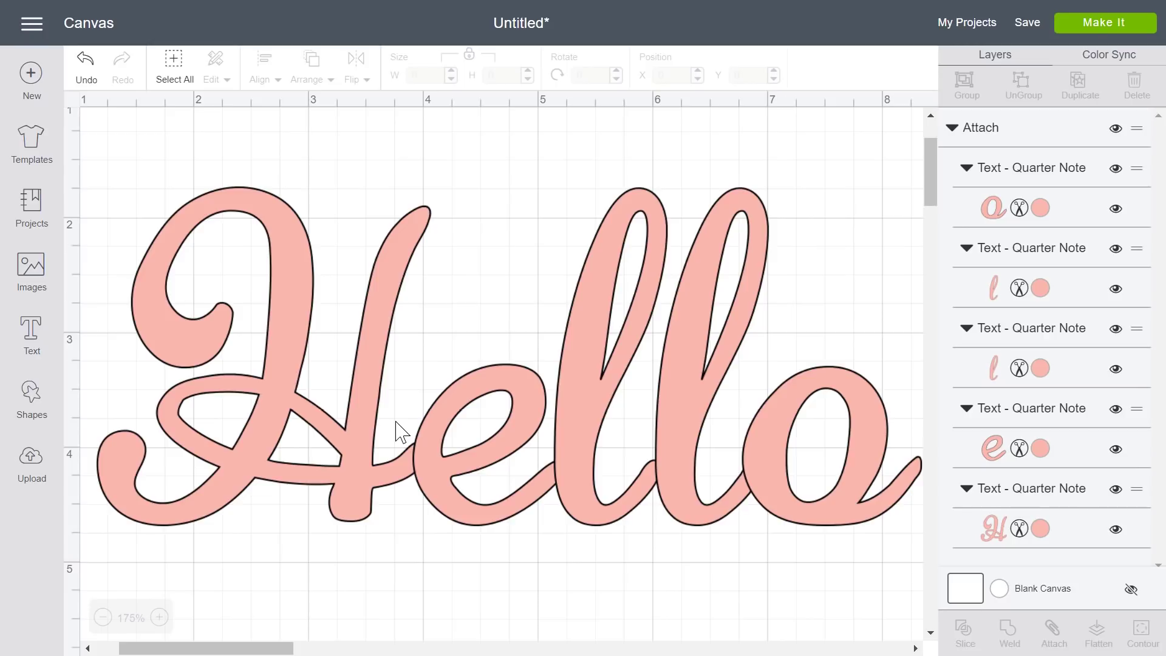
left_click(1086, 27)
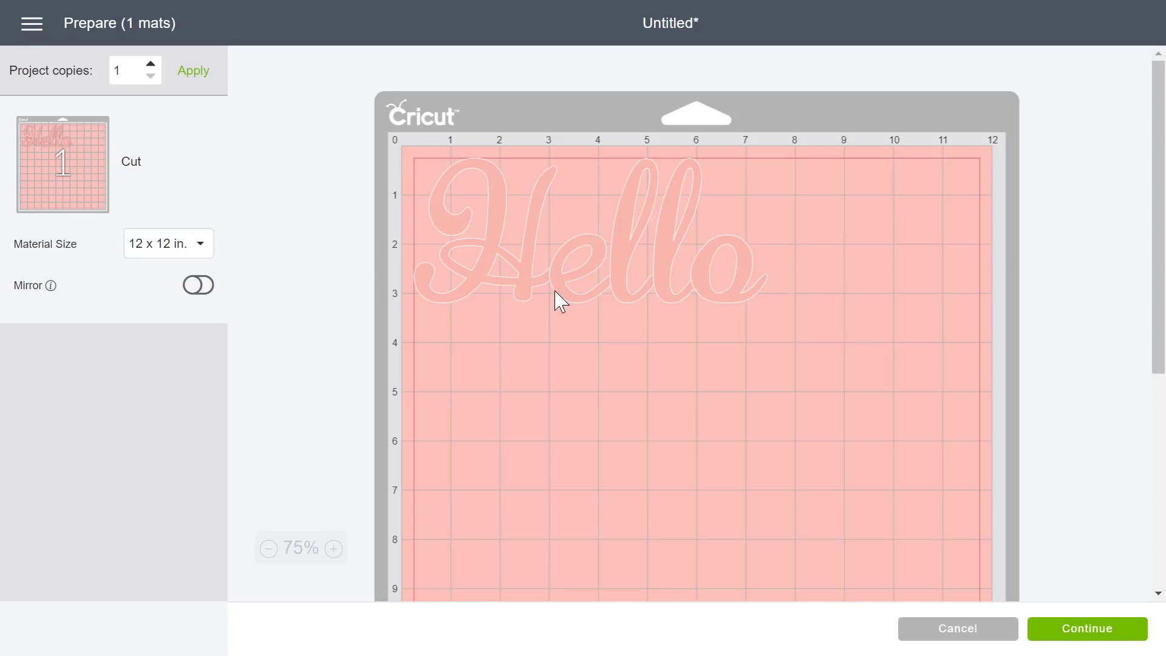
left_click(956, 630)
Select the five attached Hello letters and weld them into a single Weld Result layer.
left_click_drag(770, 419, 646, 286)
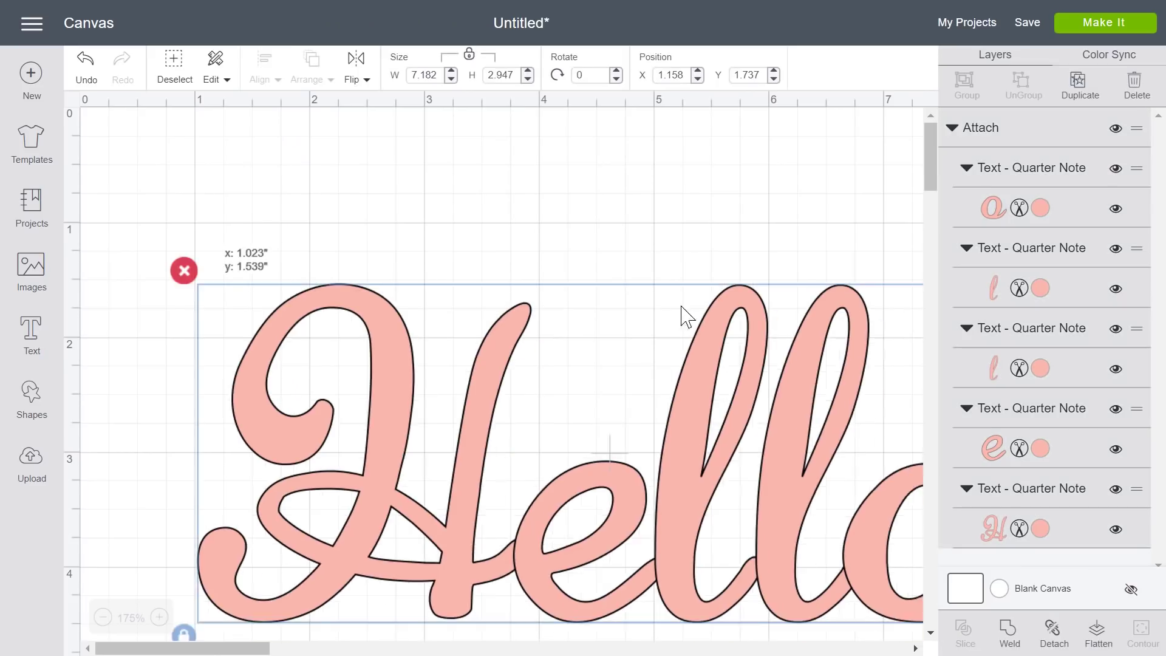
left_click(1009, 630)
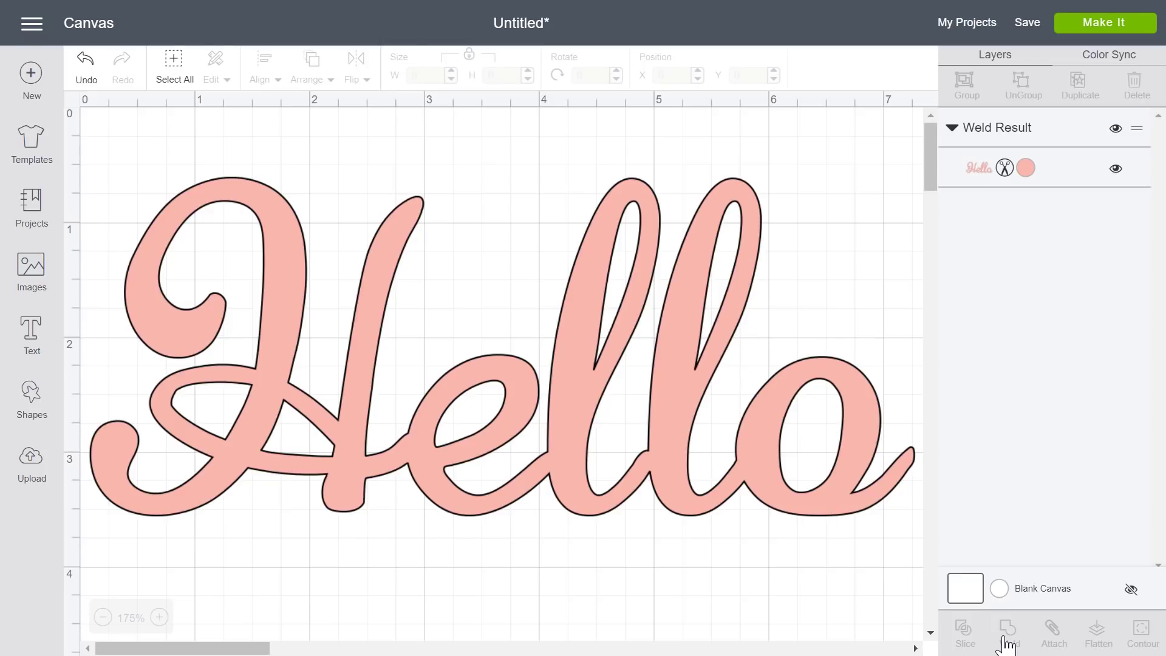
Send the welded Hello design to Make It for the cutting mat preview.
left_click(1105, 22)
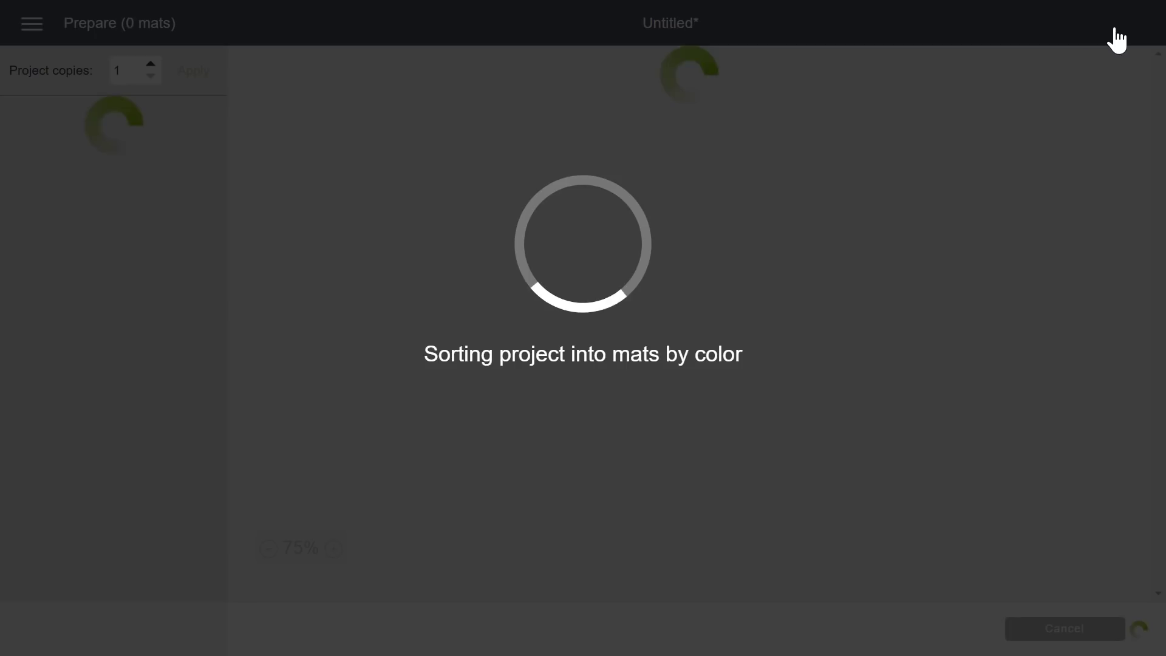